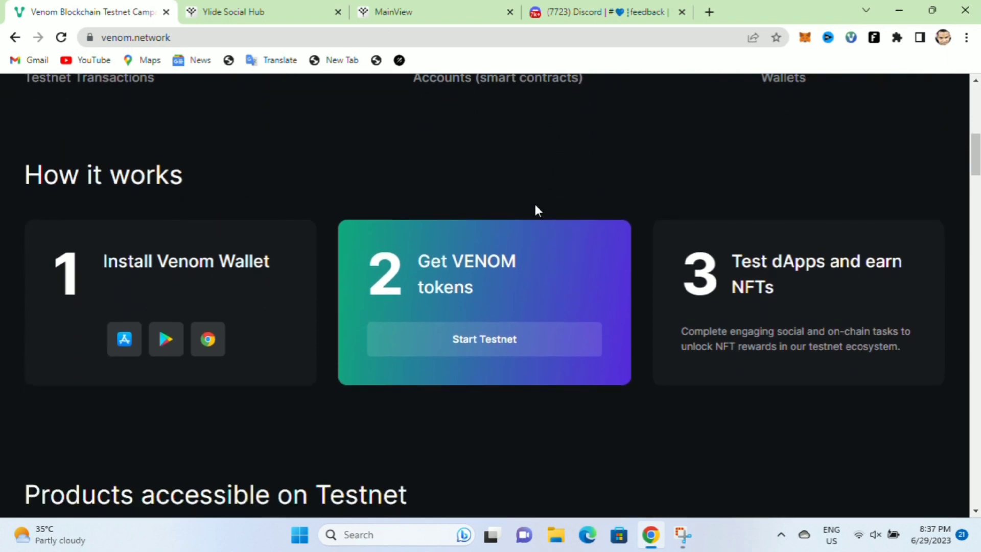
- Look through the products accessible on the Venom testnet and start the testnet from the Get VENOM tokens card
scroll(359, 245, "up", 7)
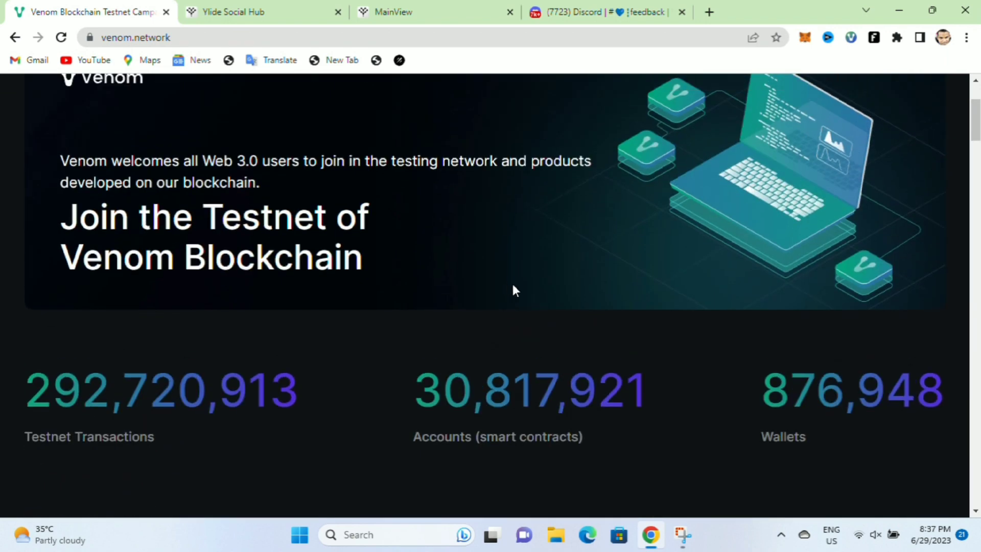
scroll(512, 286, "down", 4)
scroll(558, 324, "down", 11)
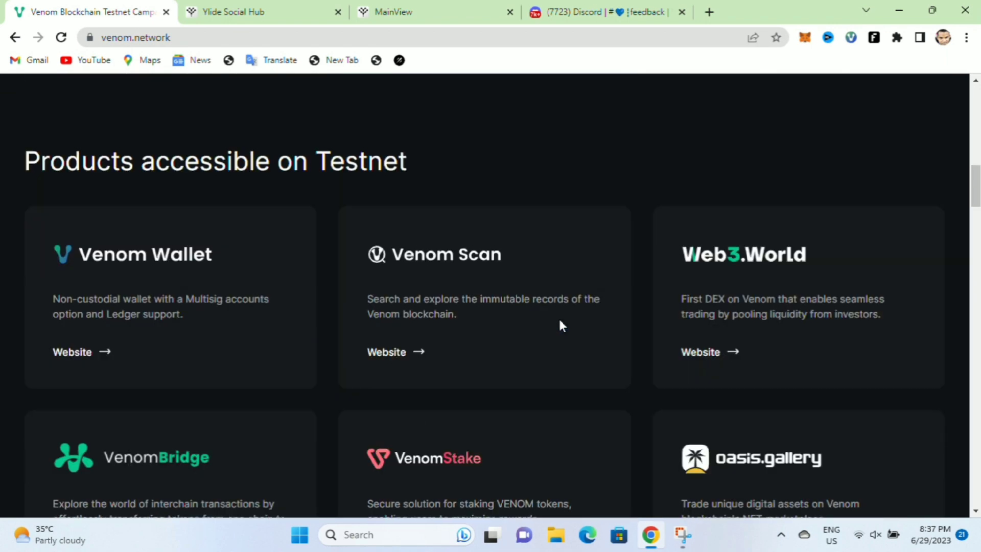
scroll(519, 332, "down", 5)
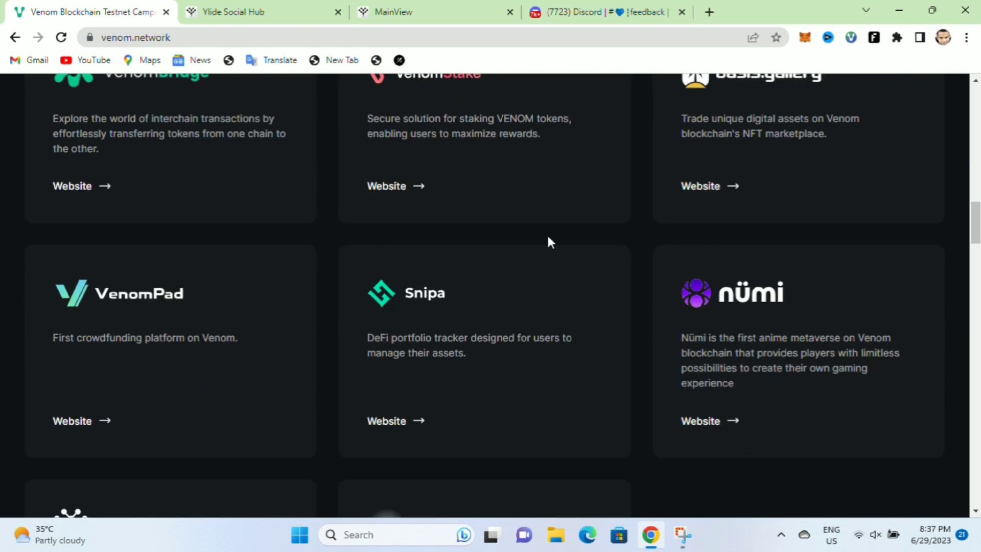
scroll(575, 333, "down", 5)
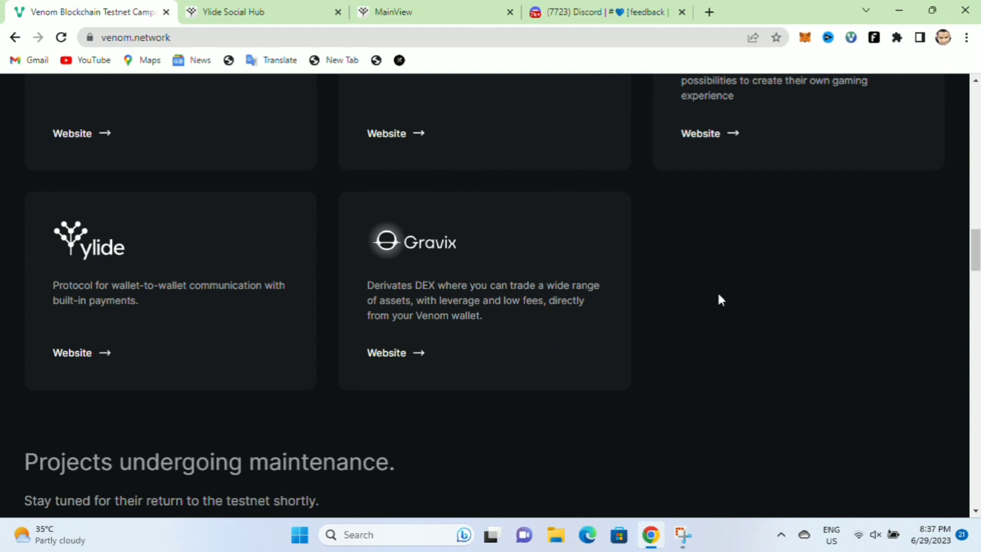
scroll(770, 296, "up", 18)
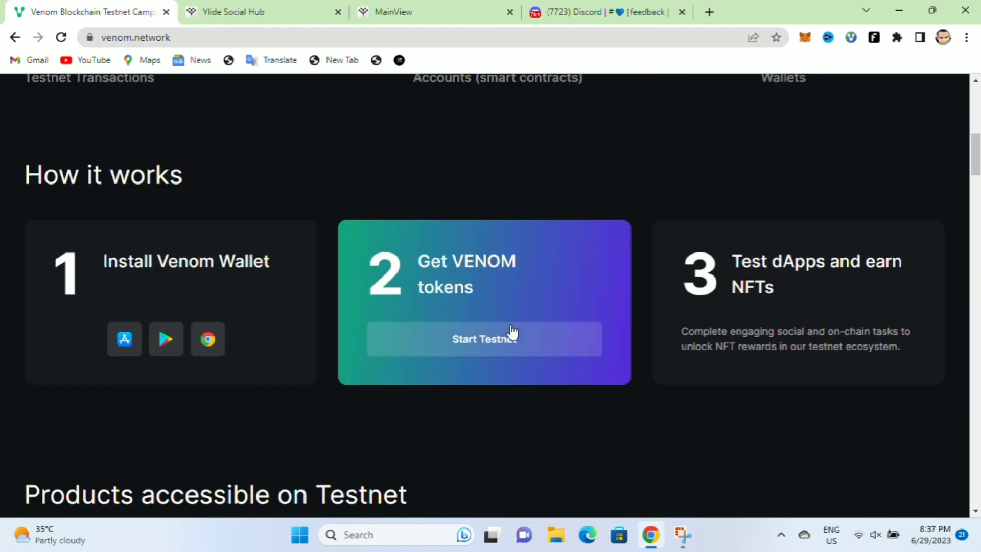
left_click(517, 350)
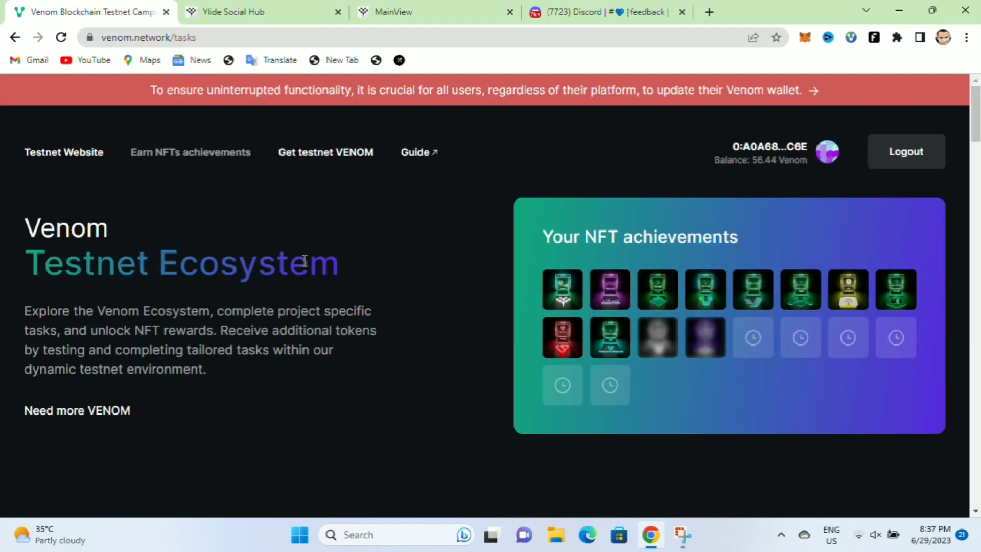
- Examine the testnet tasks page, including the Explore the Venom Ecosystem, maintenance and Coming Soon project sections
scroll(304, 260, "down", 3)
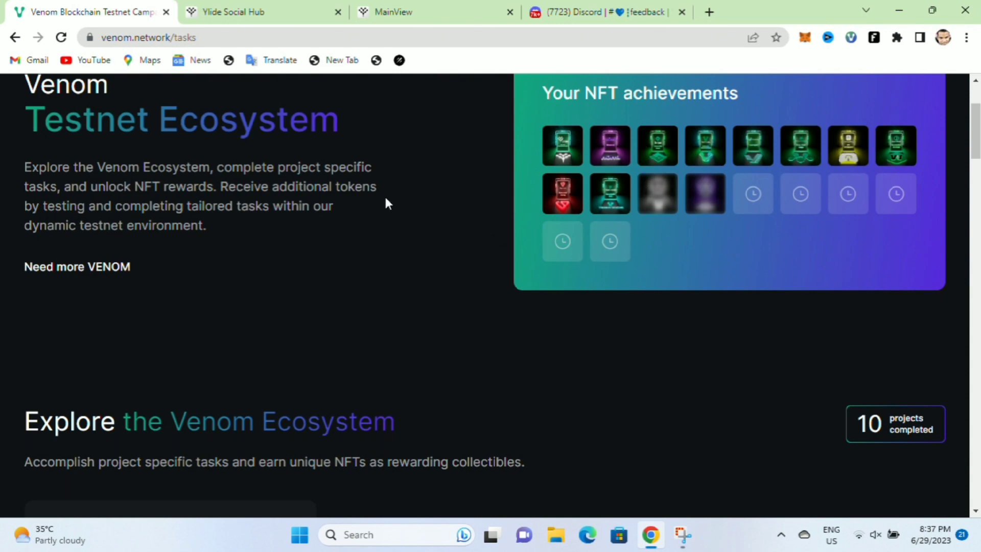
scroll(386, 203, "down", 10)
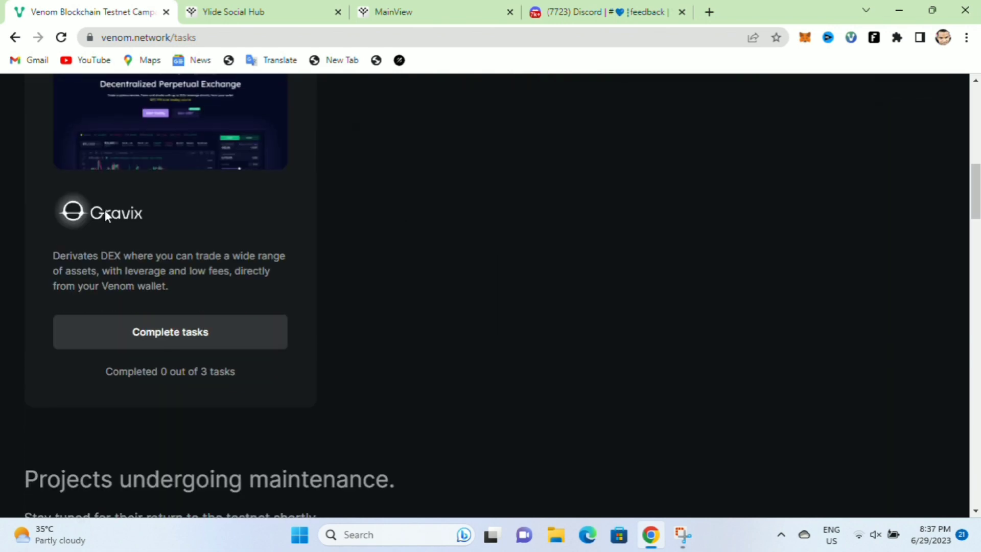
scroll(153, 253, "up", 4)
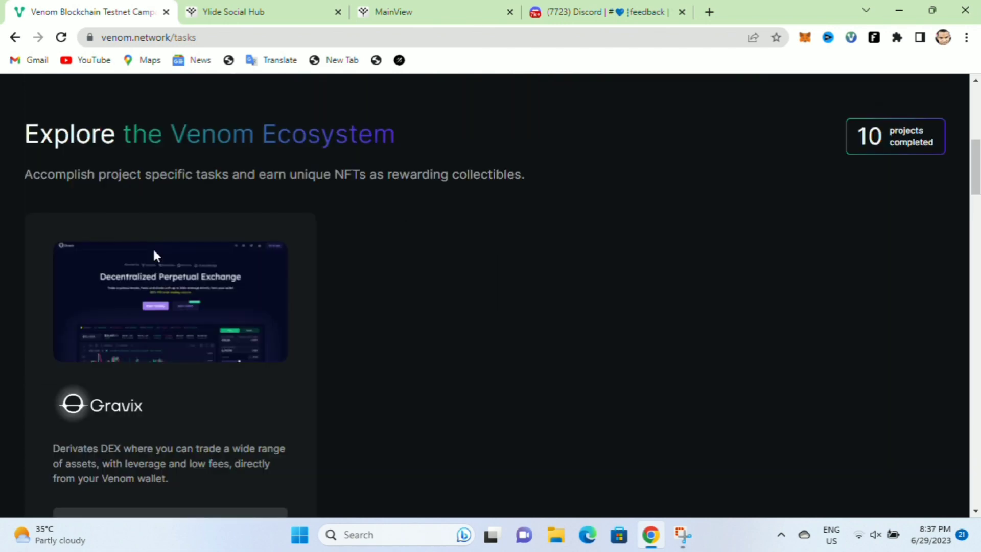
scroll(473, 247, "down", 10)
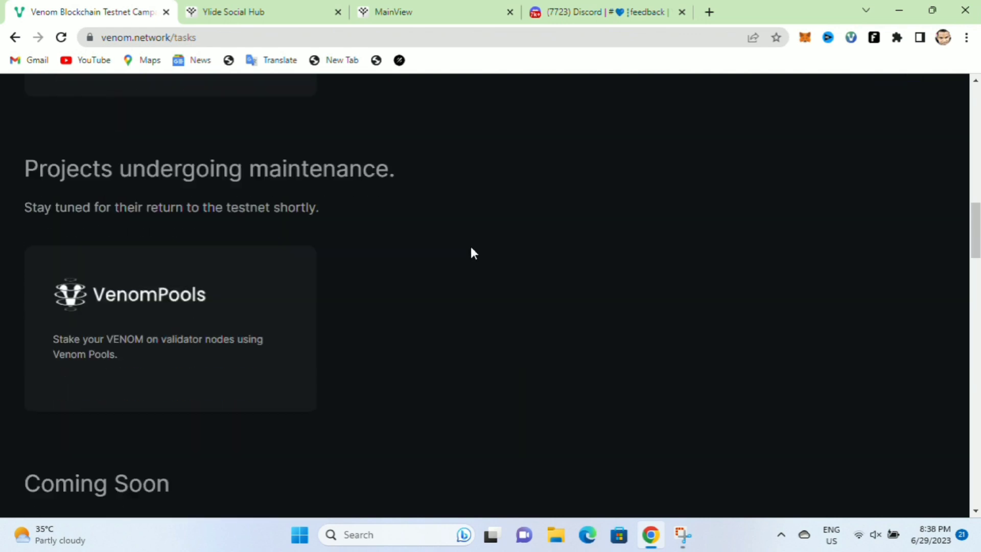
scroll(156, 317, "down", 9)
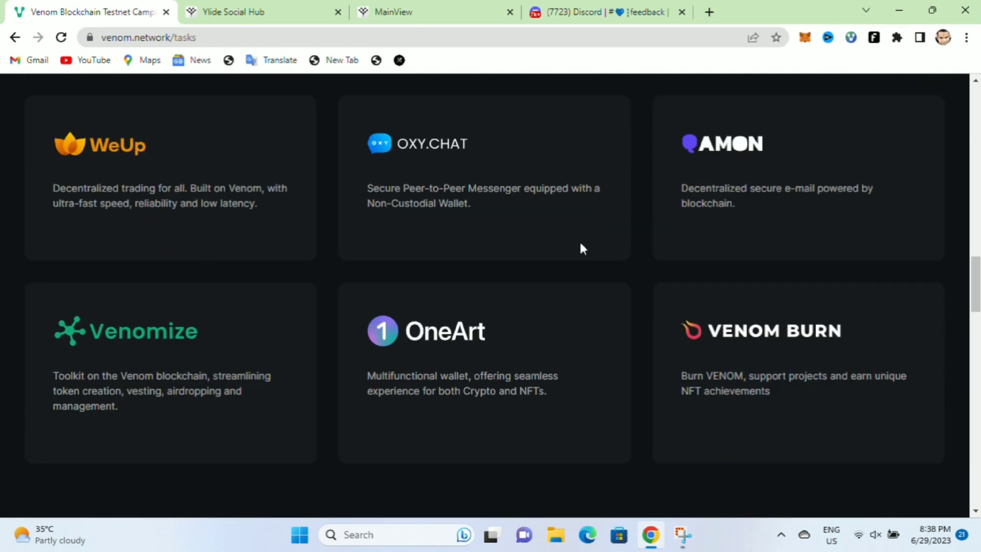
scroll(580, 248, "down", 4)
scroll(600, 283, "up", 9)
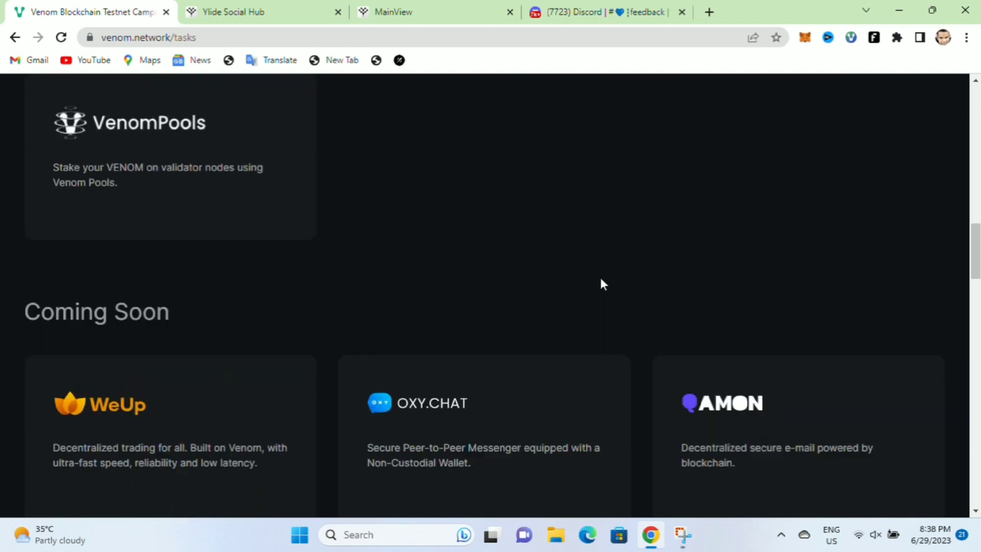
scroll(601, 284, "up", 20)
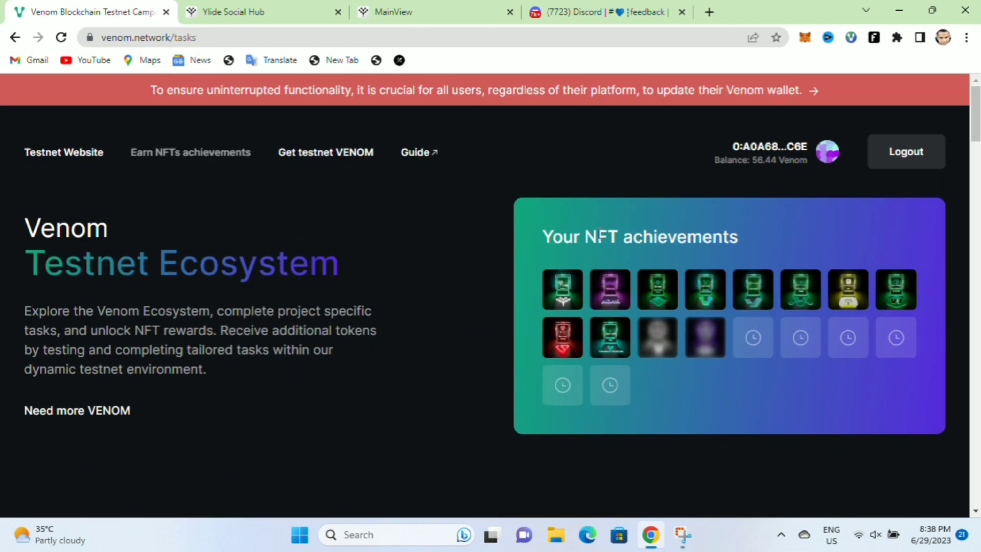
- View the Venom Wallet NFT among the earned achievements and return to the tasks page
left_click(610, 338)
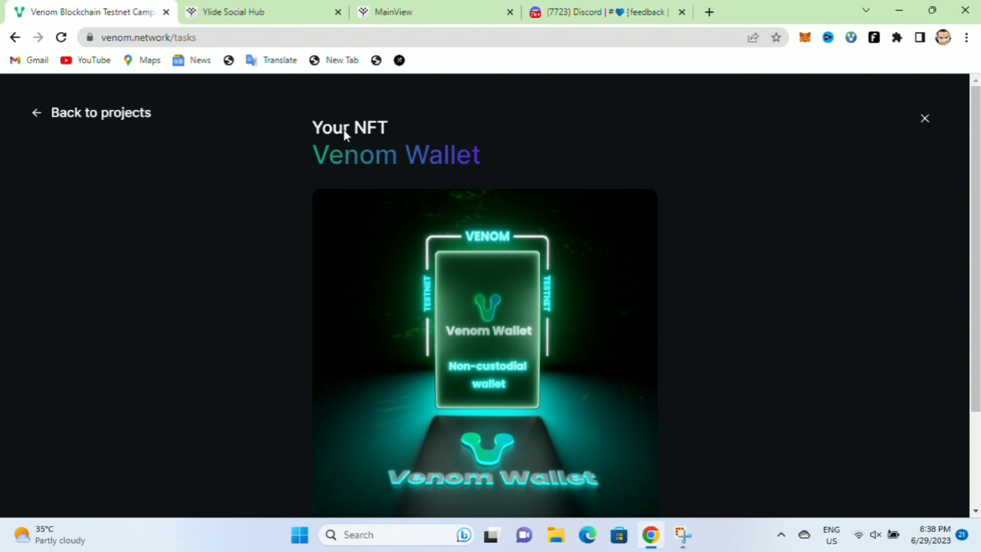
scroll(527, 270, "down", 3)
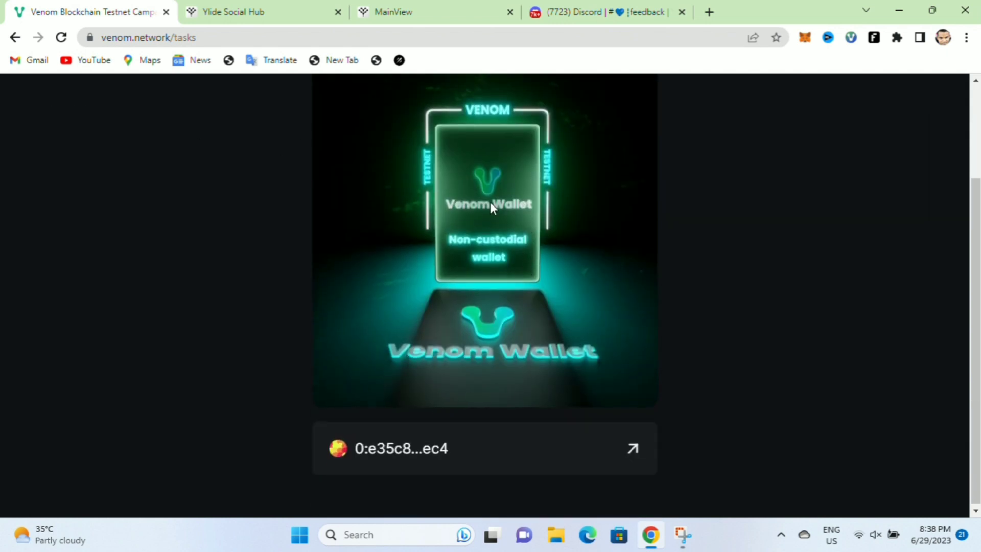
scroll(489, 201, "up", 3)
left_click(927, 119)
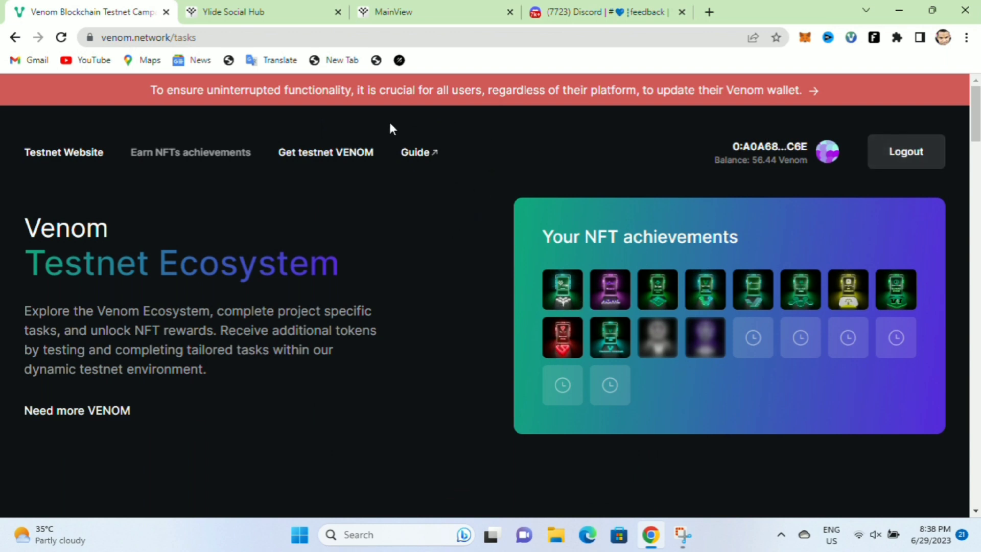
scroll(315, 220, "down", 8)
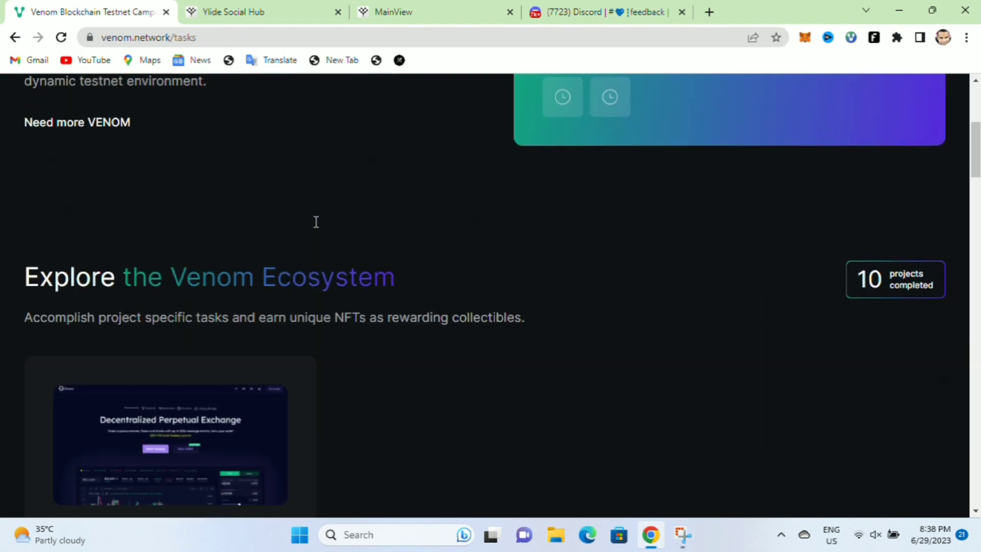
scroll(268, 294, "down", 3)
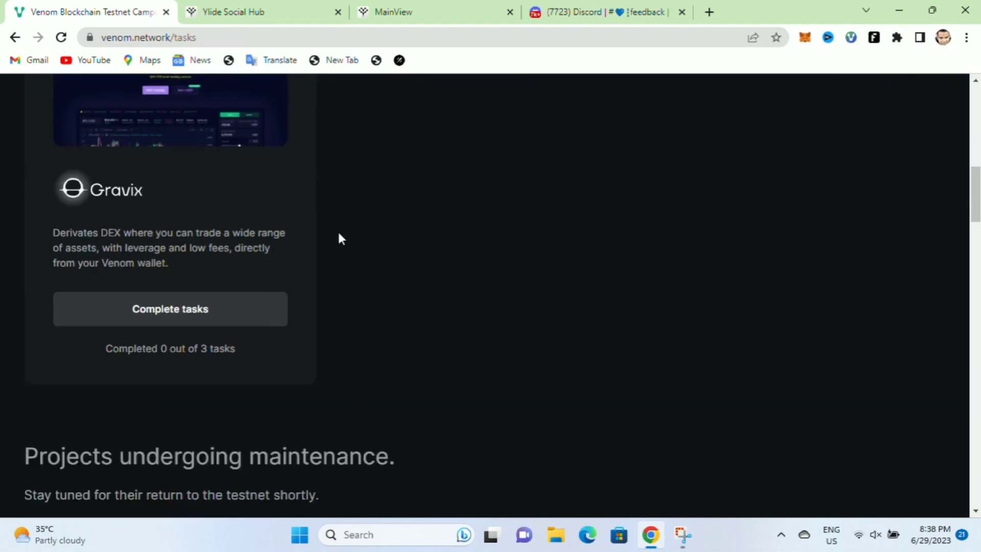
scroll(338, 229, "up", 7)
scroll(341, 239, "up", 5)
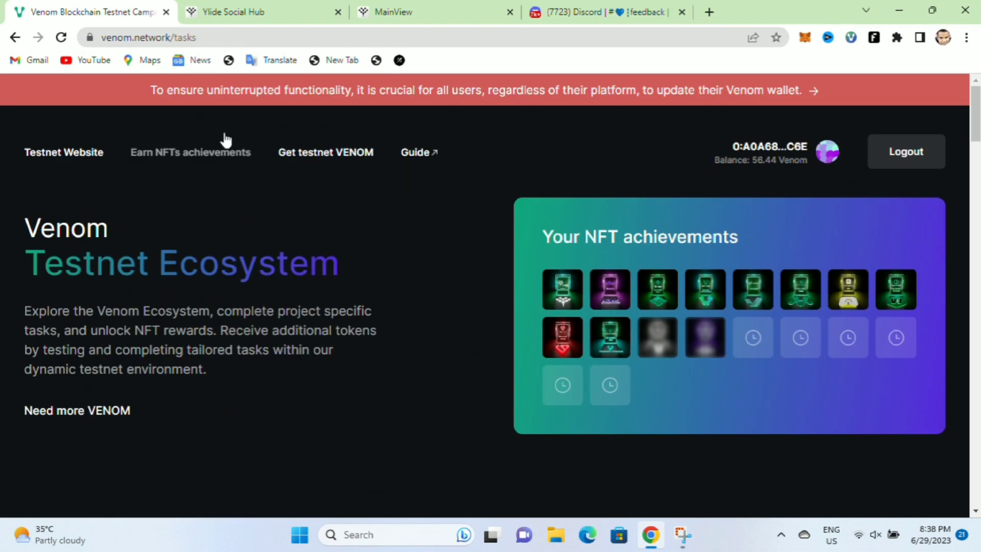
- Switch to the Ylide Social Hub and write a new Venom feed post reading "good venom"
left_click(250, 12)
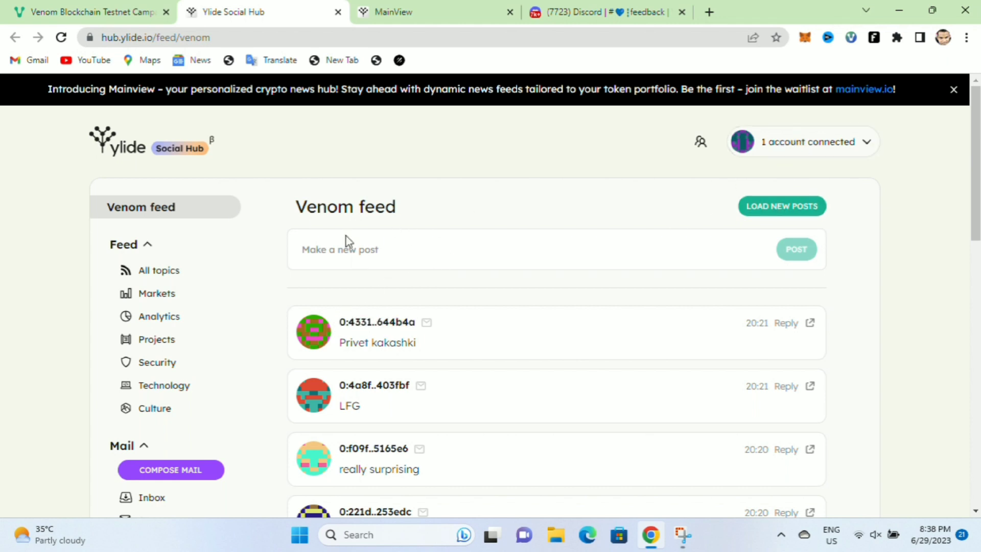
left_click(462, 259)
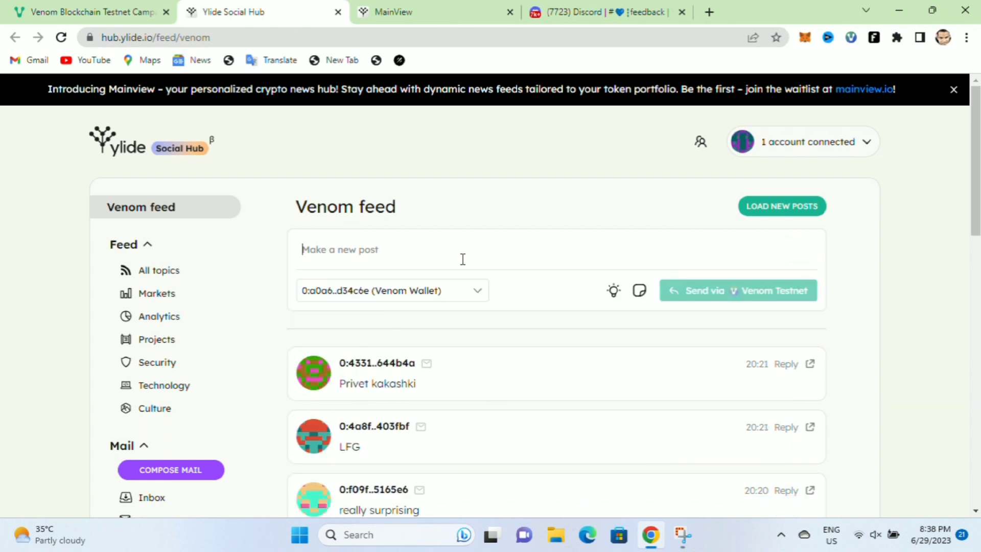
scroll(383, 245, "down", 1)
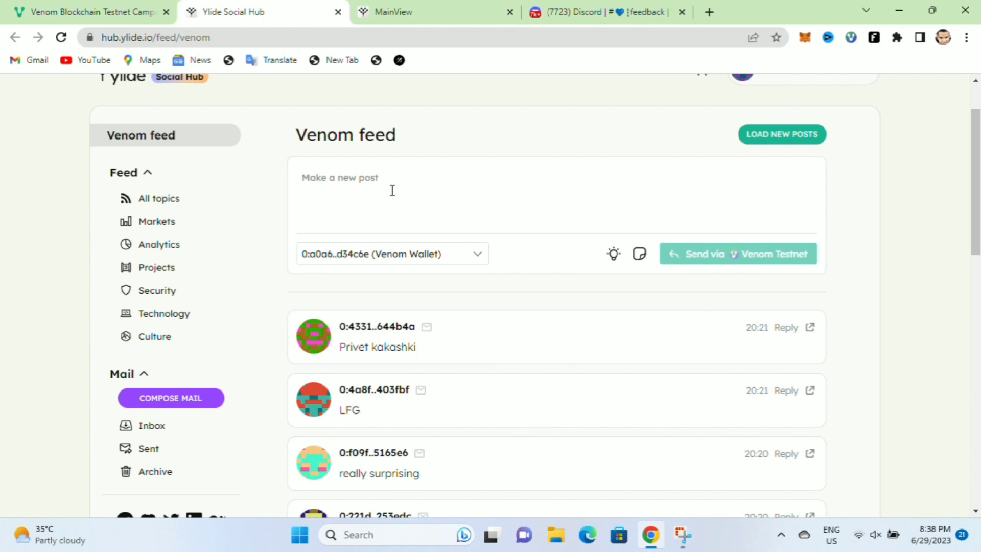
type("good")
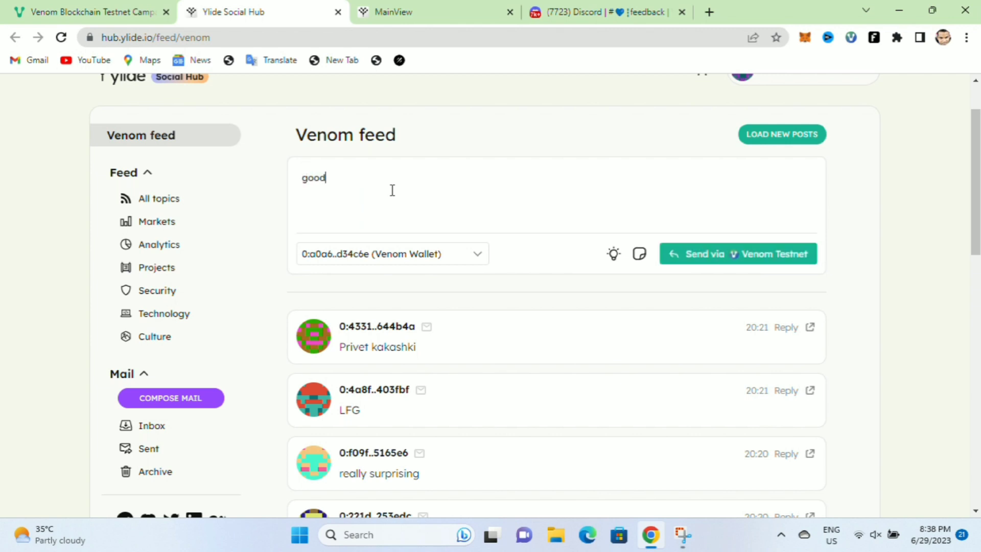
type(" venom")
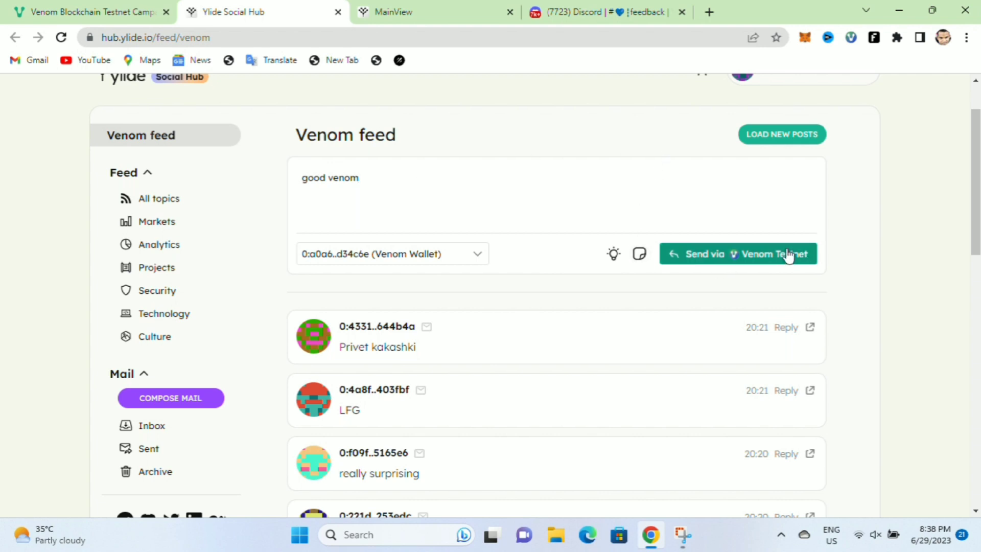
- Check the Account 1 balance in the Venom Wallet extension and view the Mainview waitlist sign-up page
left_click(851, 38)
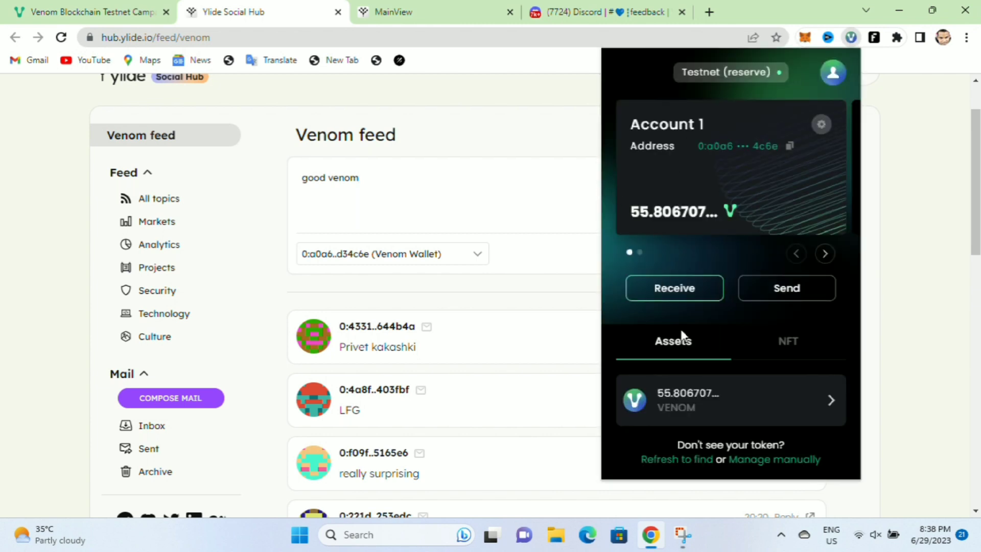
left_click(508, 120)
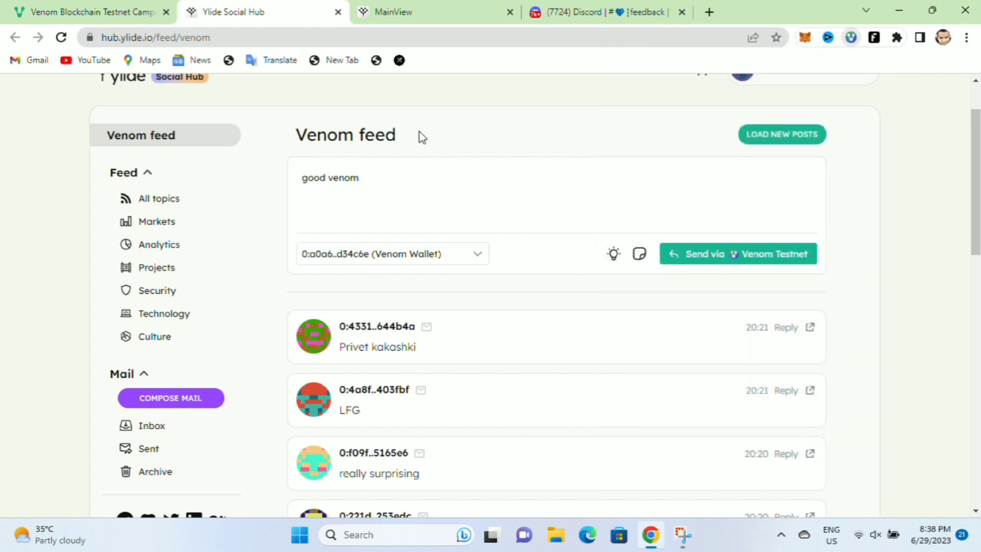
left_click(386, 16)
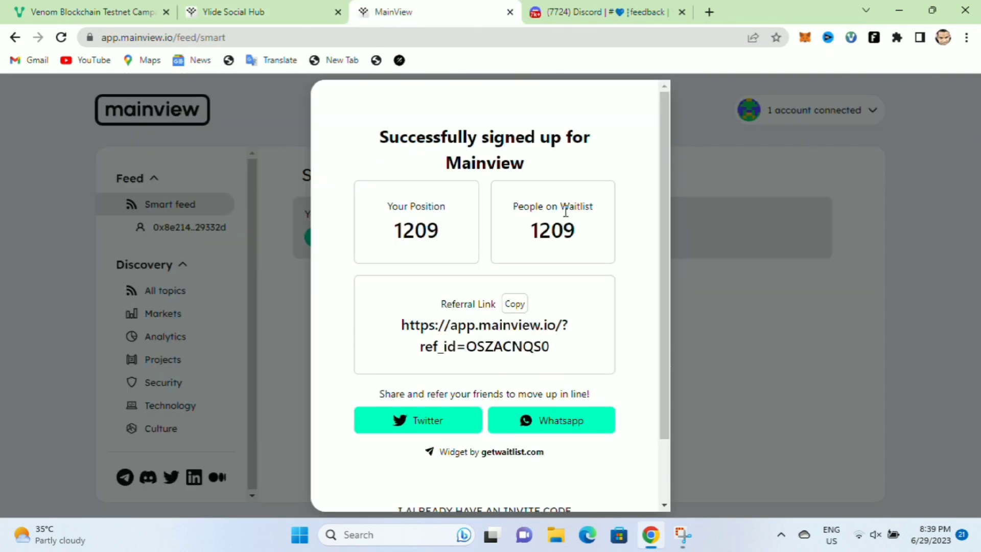
left_click_drag(228, 37, 83, 55)
left_click(70, 108)
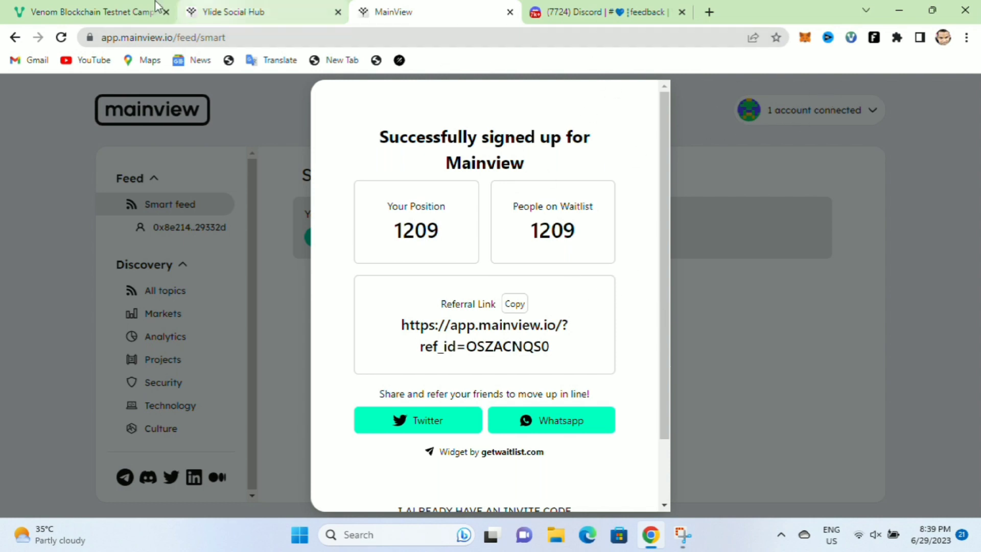
- Return to the Venom testnet tasks page, view the Venom Wallet NFT achievement again and close it
left_click(80, 7)
scroll(335, 185, "down", 15)
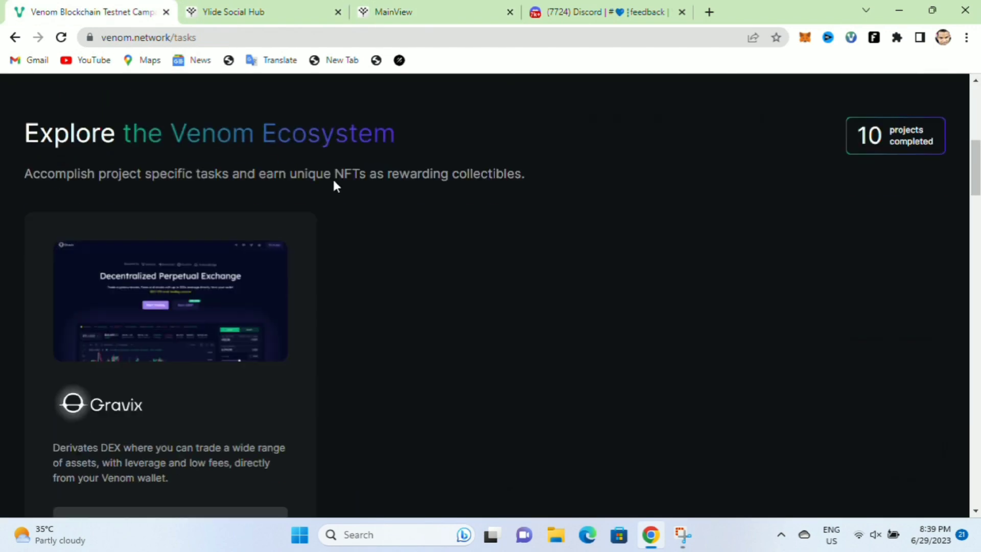
scroll(109, 291, "down", 7)
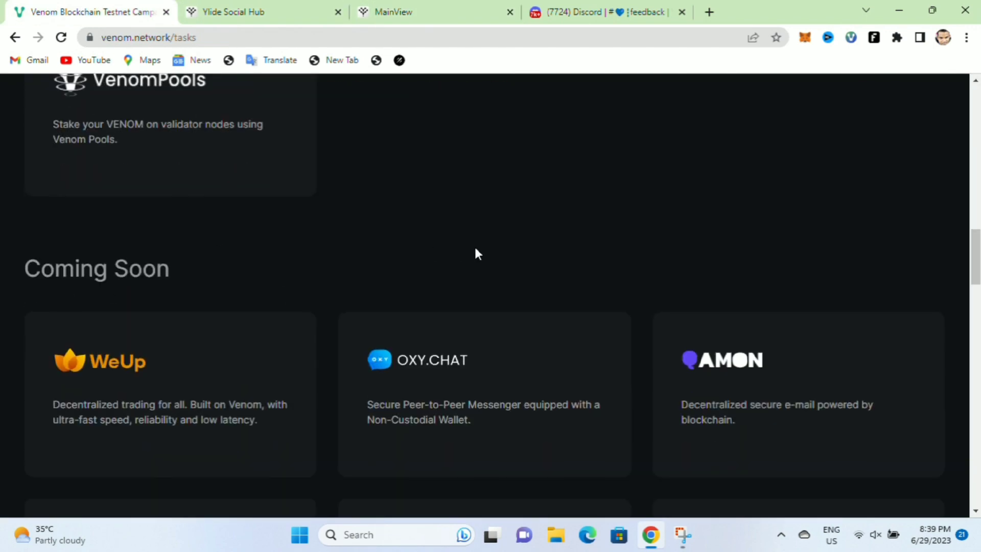
scroll(475, 254, "up", 15)
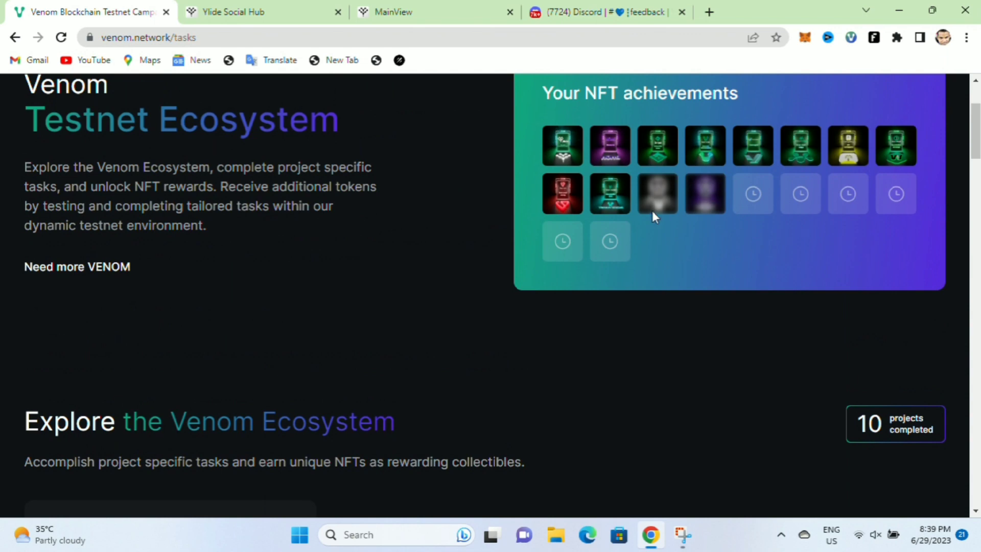
left_click(603, 205)
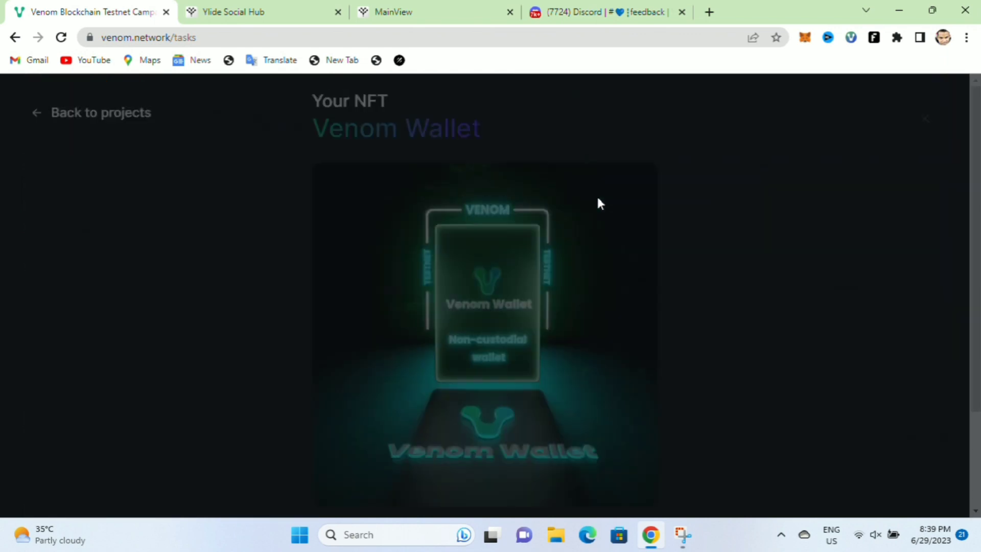
scroll(518, 318, "down", 3)
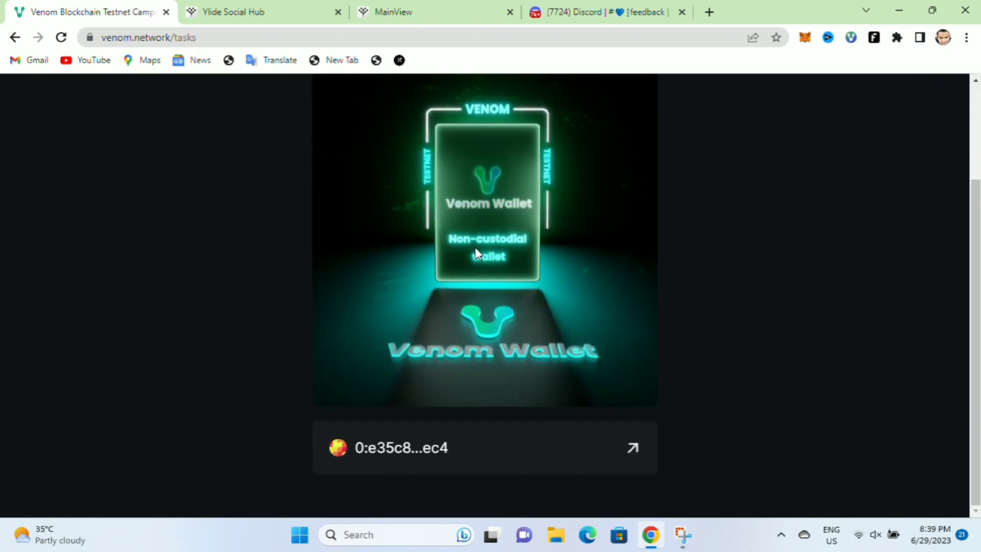
scroll(550, 270, "up", 3)
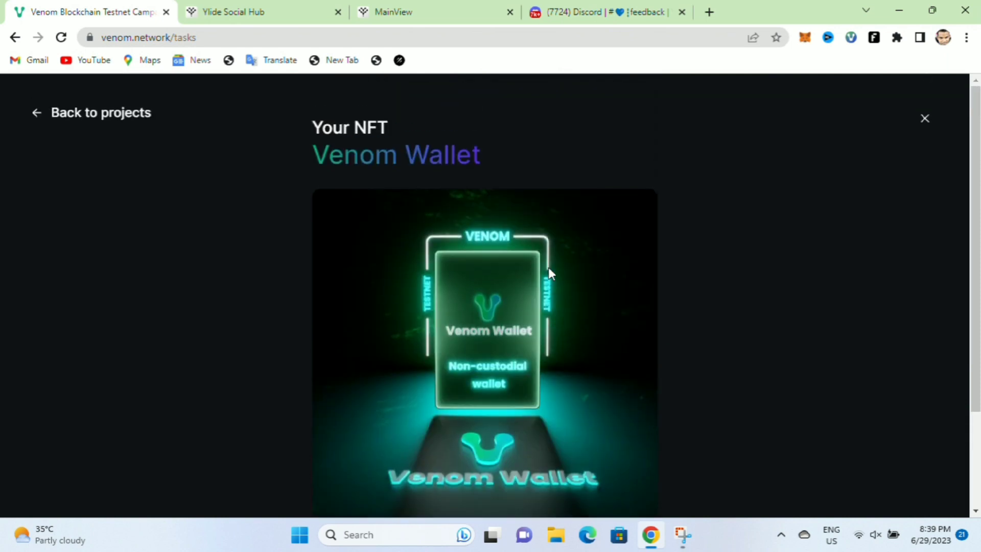
left_click(924, 119)
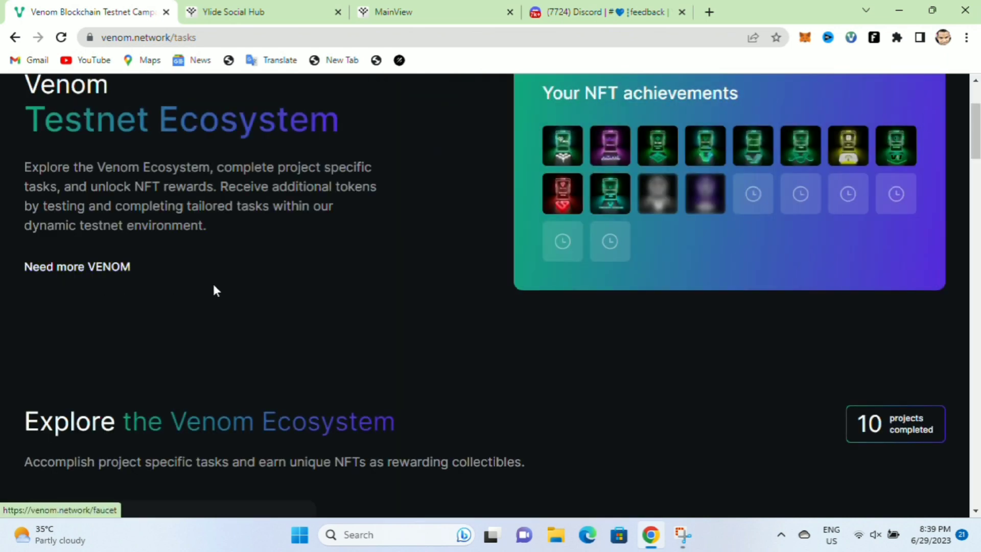
- Go to the list of completed projects and open the Ylide project page
scroll(212, 284, "down", 4)
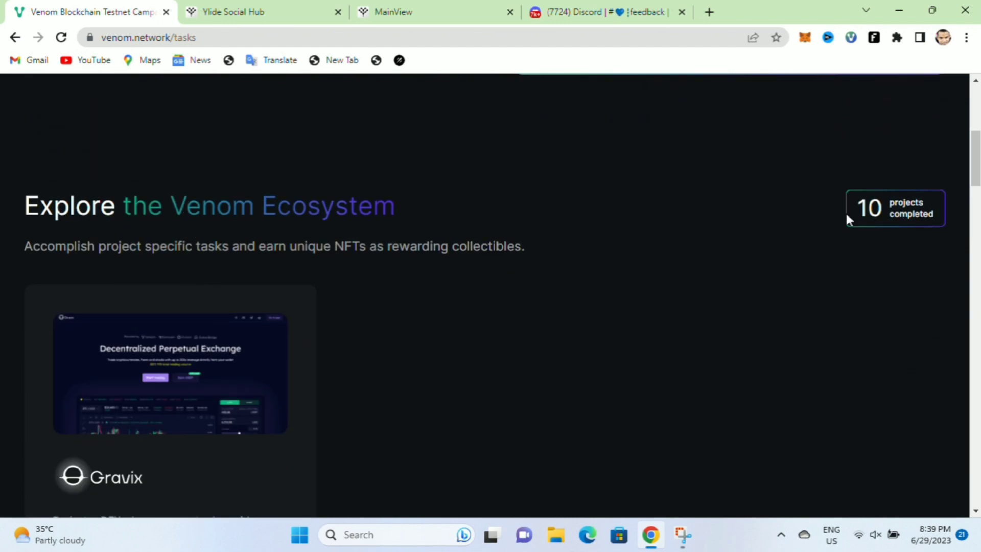
left_click(892, 208)
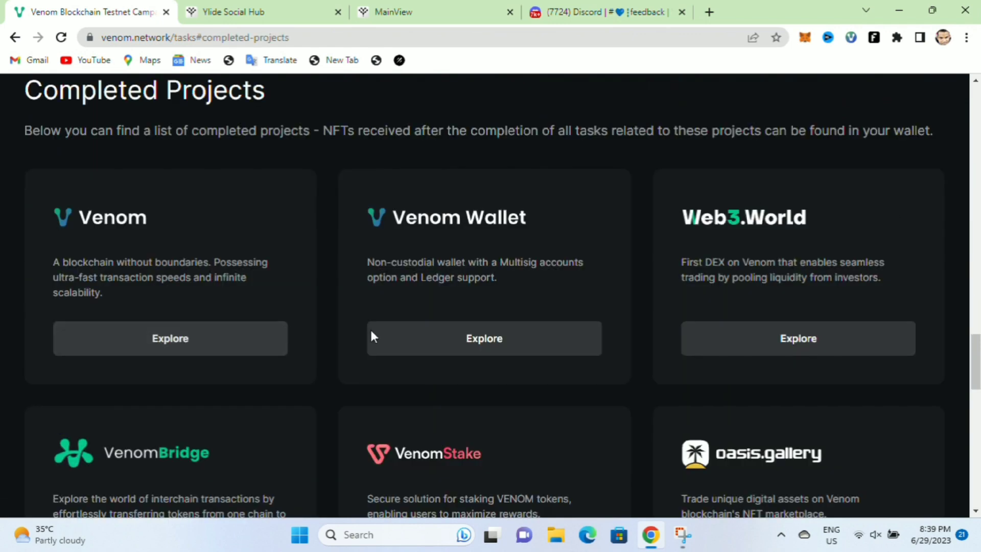
scroll(372, 336, "down", 10)
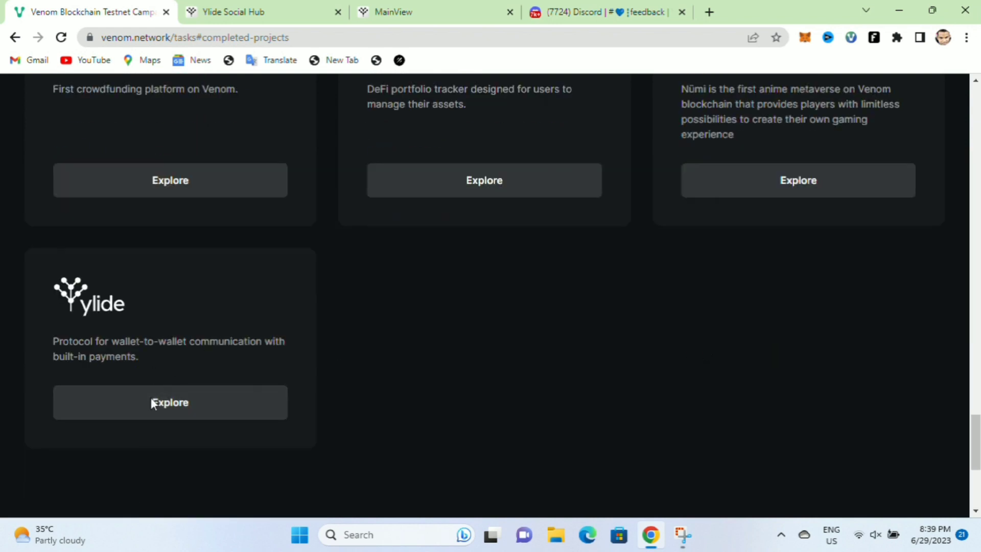
left_click(158, 412)
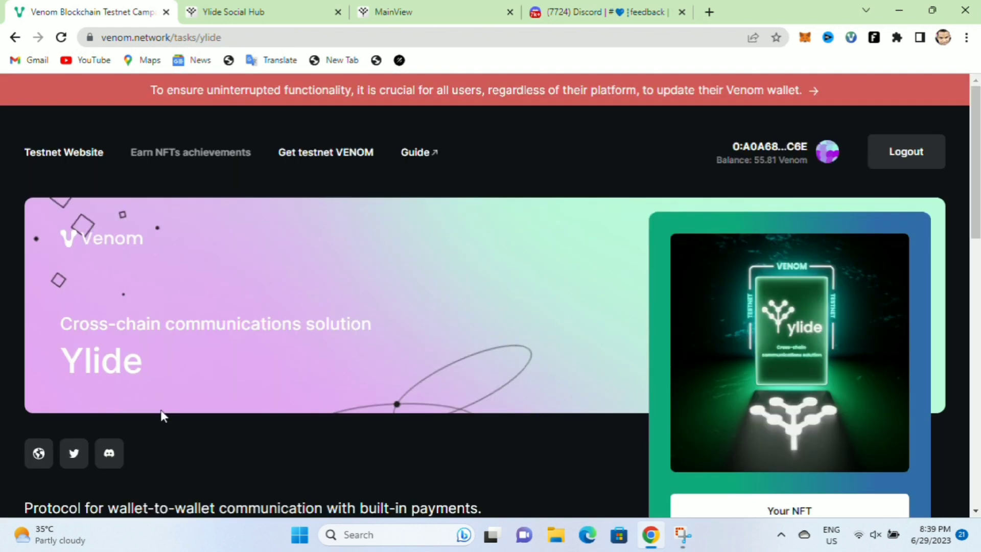
- Review Ylide's NFT reward tasks and highlight the "Post an on-chain message" task title
scroll(431, 321, "down", 7)
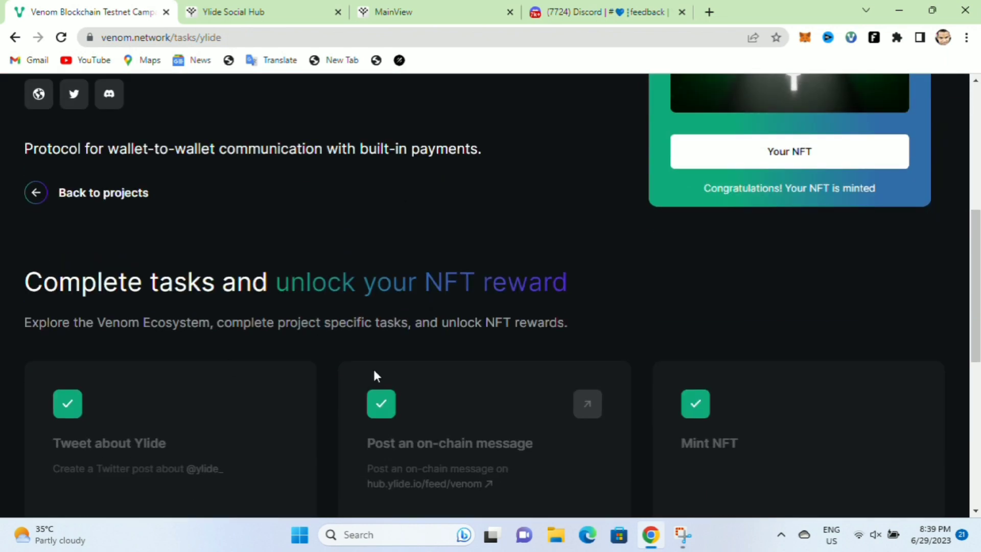
scroll(375, 376, "down", 3)
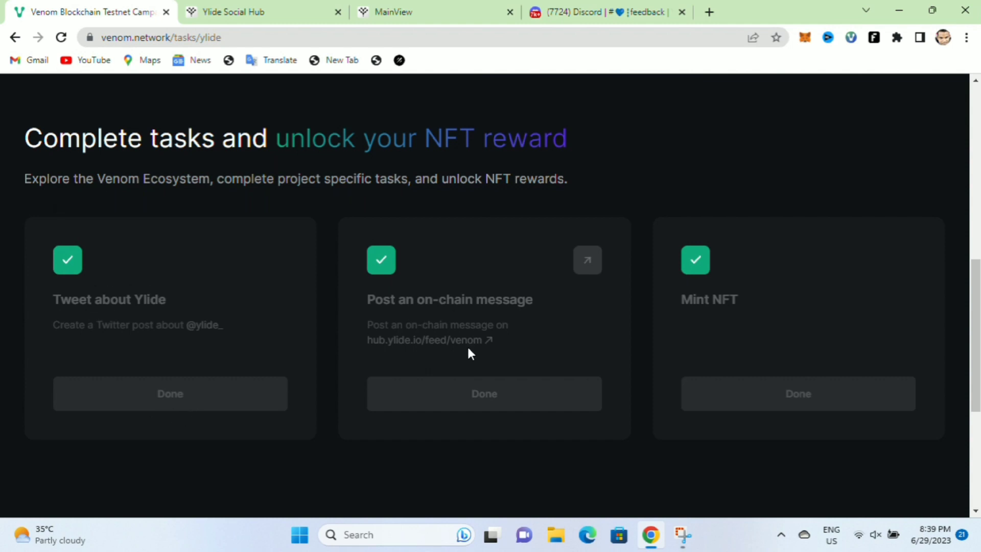
triple_click(424, 297)
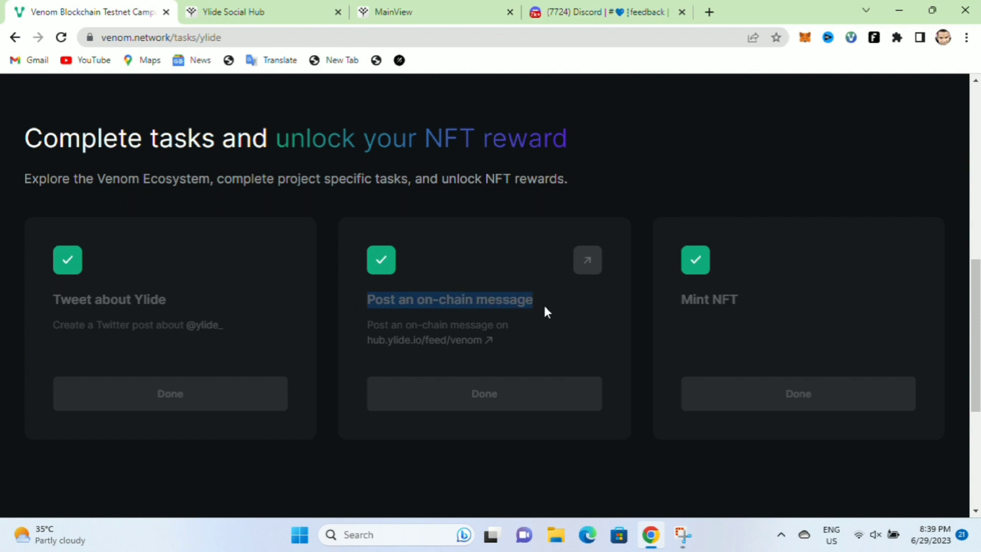
- Switch to the Ylide Social Hub, point out the drafted Venom feed post, and return to the Ylide tasks page
left_click(265, 14)
left_click_drag(378, 181, 298, 182)
left_click(404, 192)
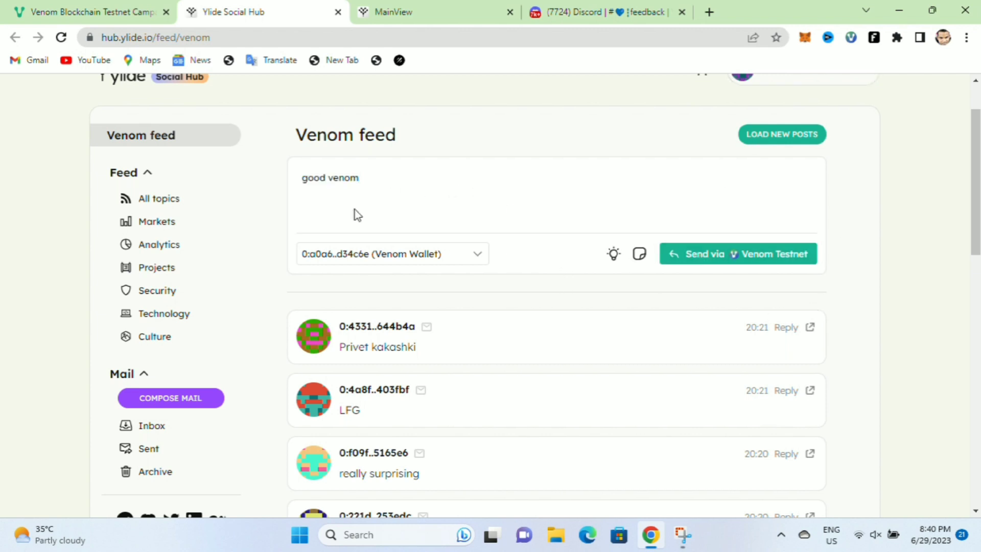
left_click(61, 11)
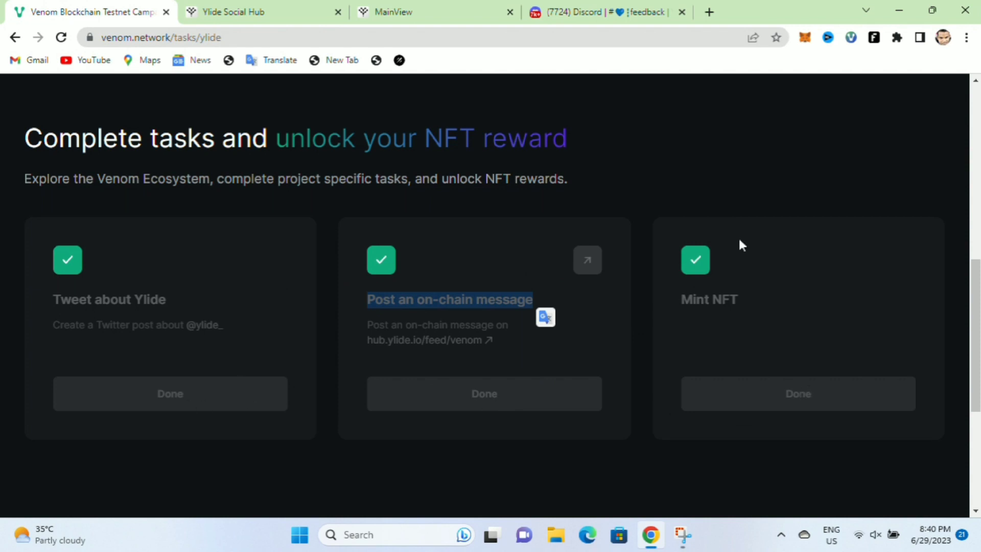
- Highlight the referral link in the Mainview waitlist sign-up confirmation and return to the Ylide tasks page
left_click(400, 16)
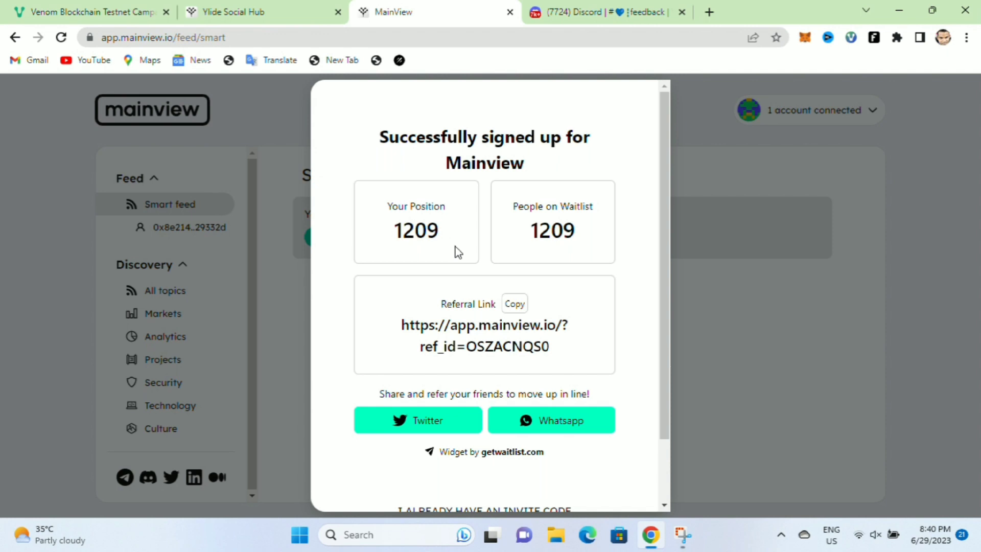
left_click_drag(564, 347, 400, 320)
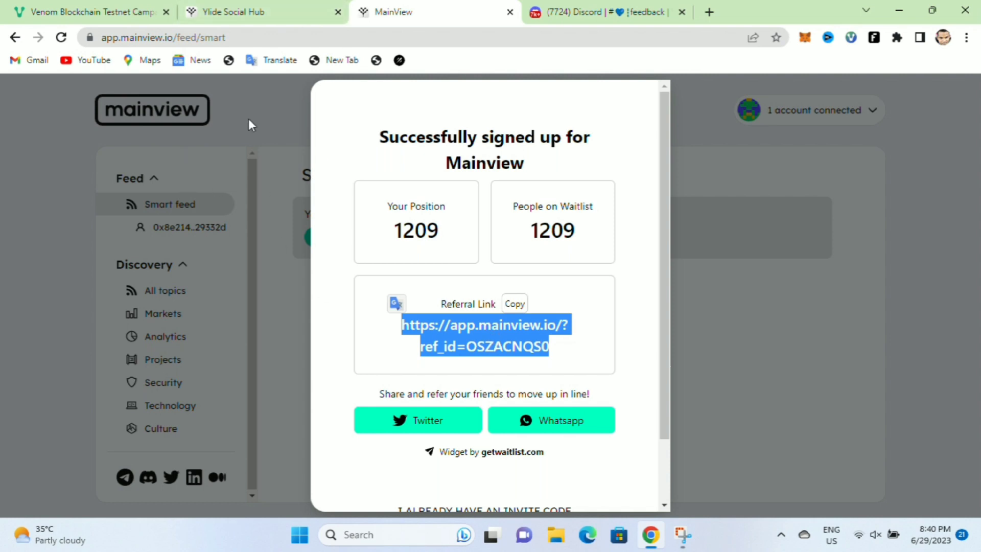
left_click(106, 11)
- Open the minted Ylide NFT from the reward card, view it, and close it to return to the task list
scroll(754, 267, "up", 7)
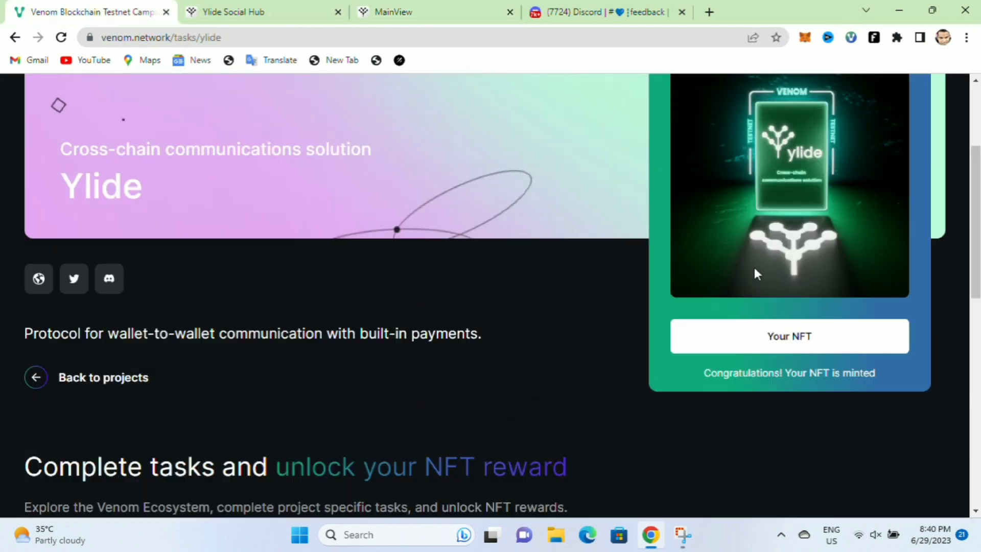
scroll(756, 268, "down", 2)
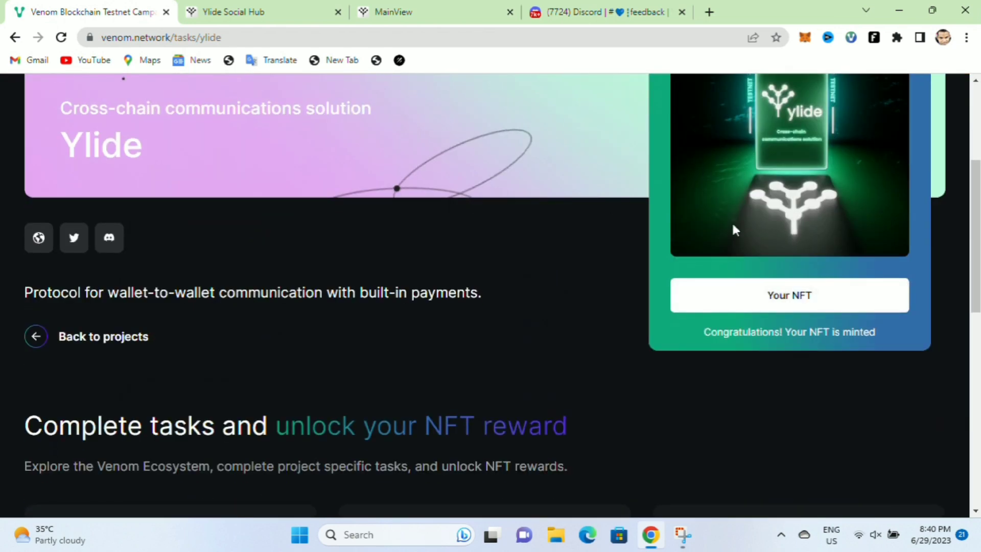
left_click(797, 296)
scroll(445, 231, "down", 3)
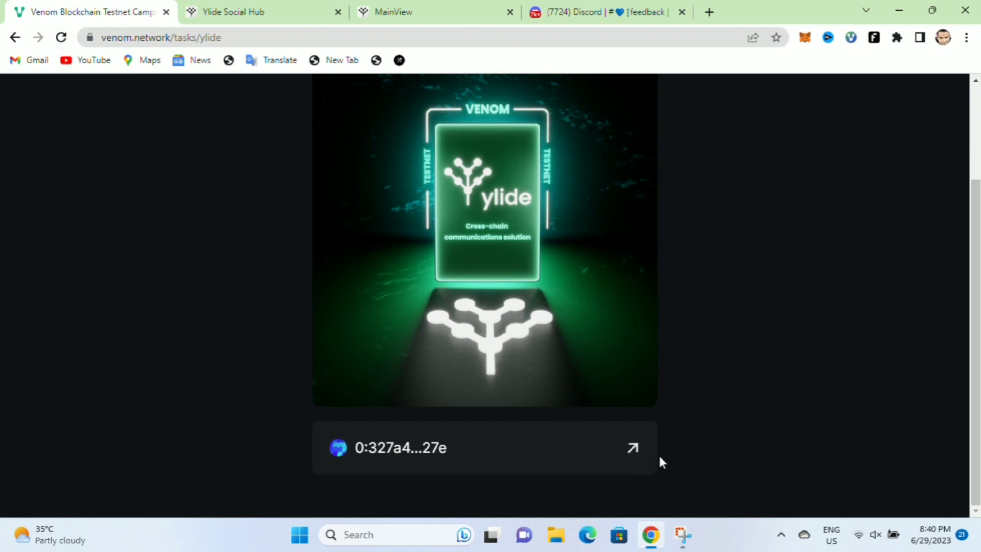
left_click(679, 363)
scroll(430, 316, "down", 5)
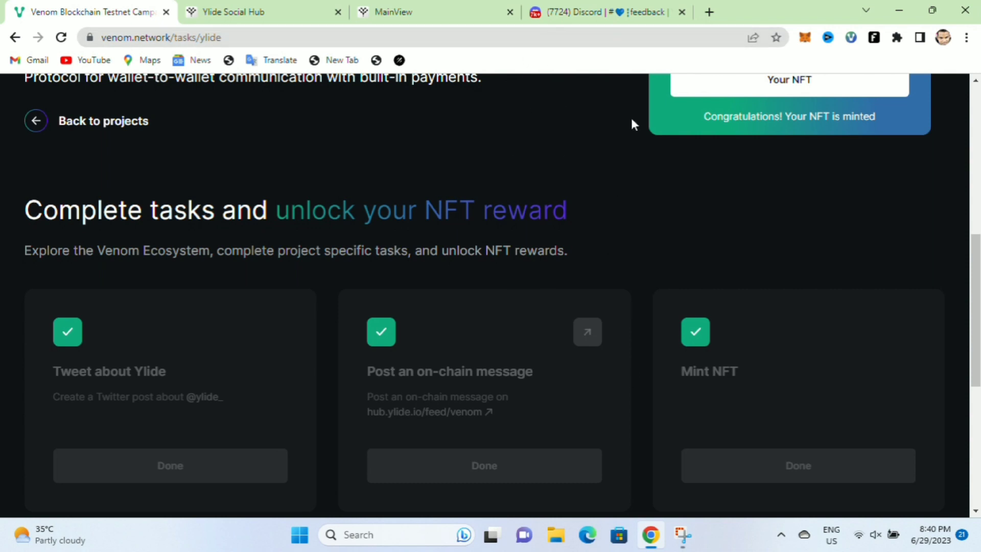
- Switch to VenomPad's feedback channel on Discord and examine the posted message, highlighting its wallet address and viewing its attached screenshots
left_click(588, 12)
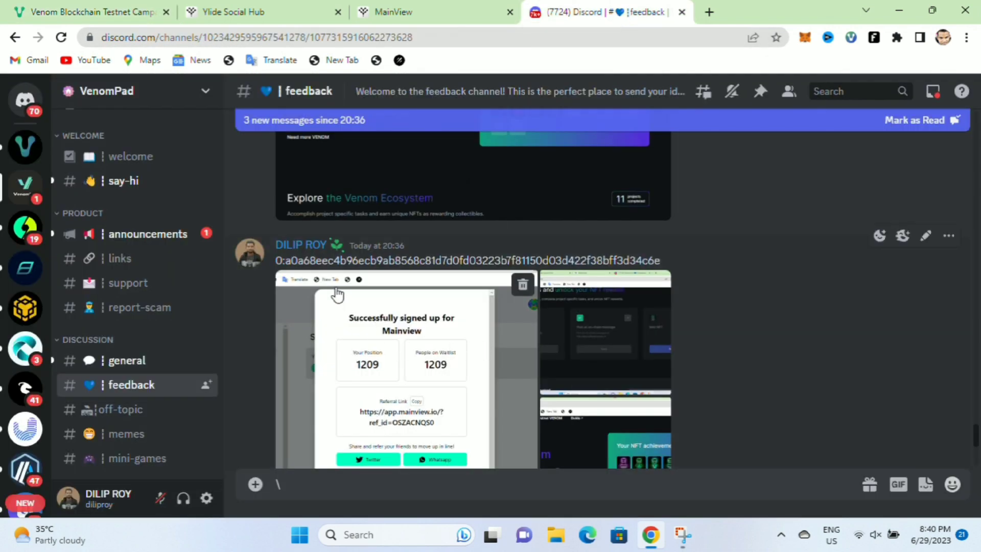
left_click_drag(714, 265, 271, 264)
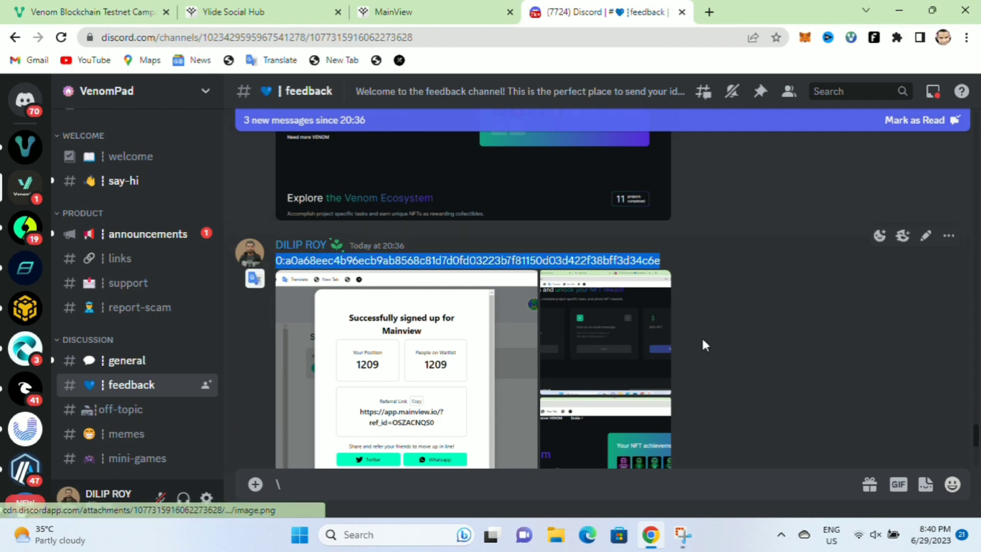
scroll(703, 344, "down", 4)
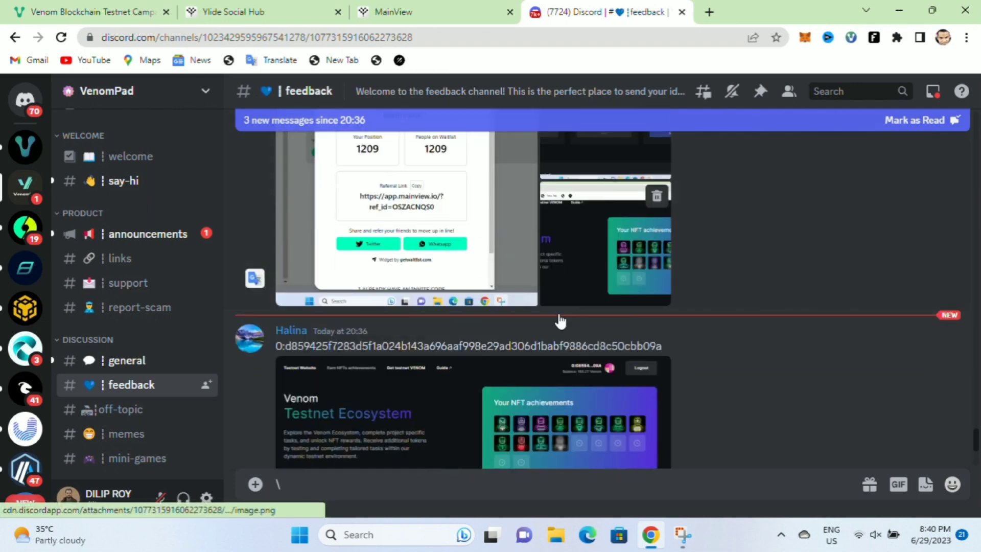
scroll(624, 235, "up", 3)
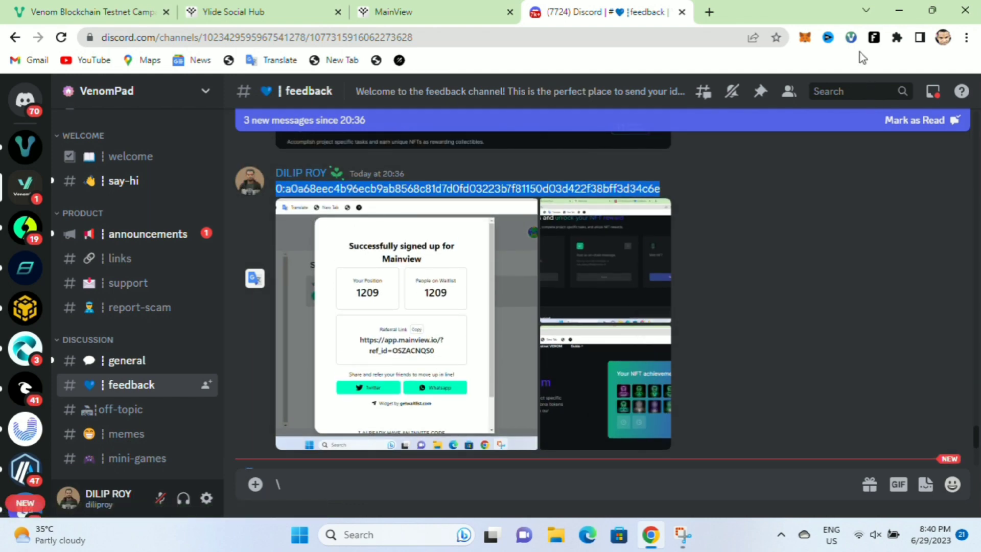
- Check the Account 1 address in the Venom Wallet extension and highlight the matching address in the feedback message
left_click(851, 39)
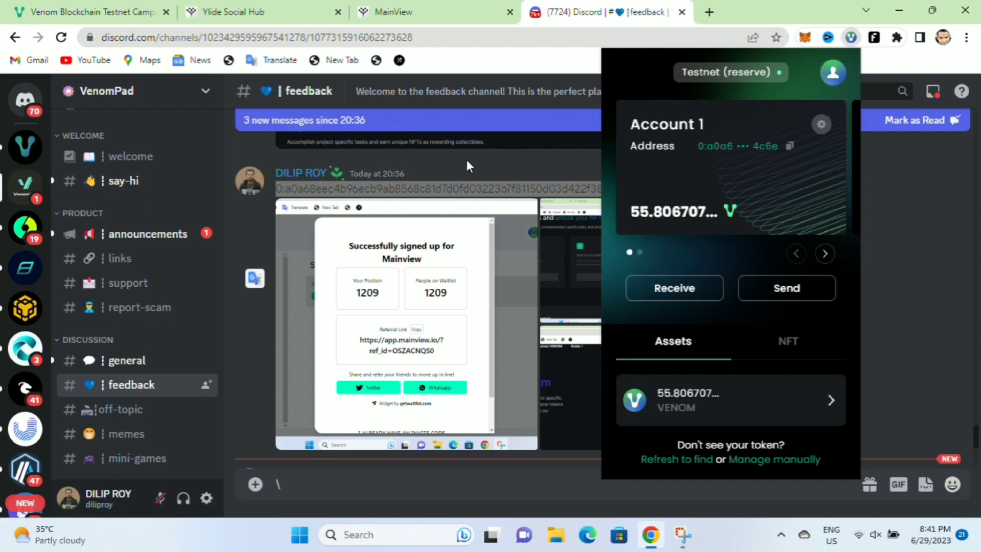
triple_click(466, 188)
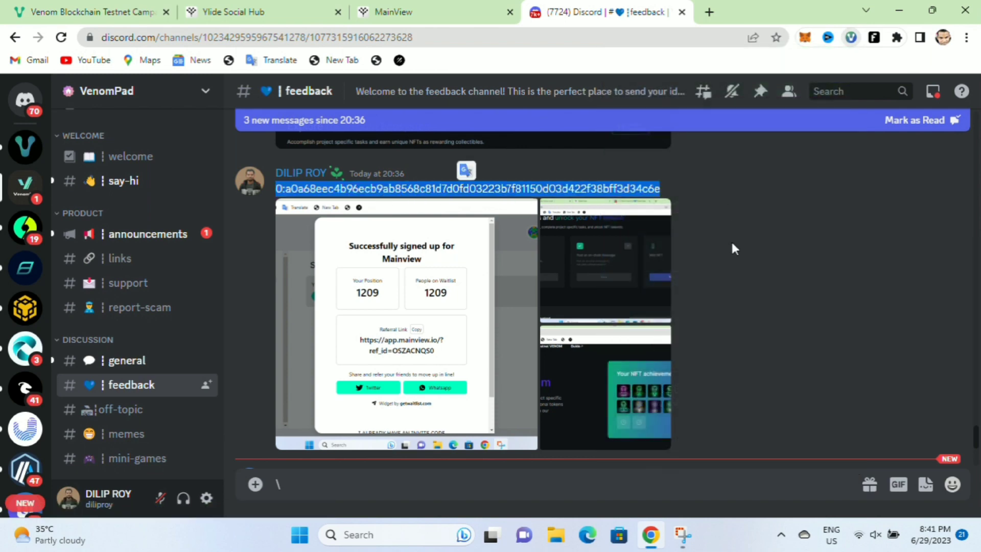
left_click(433, 153)
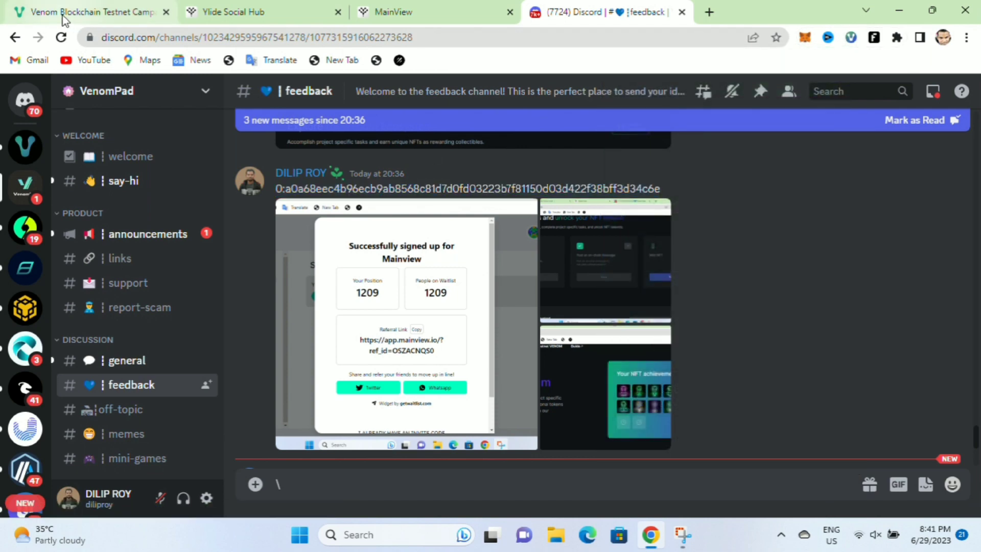
- Return to the Venom testnet's Ylide project page and view its NFT reward card
left_click(63, 20)
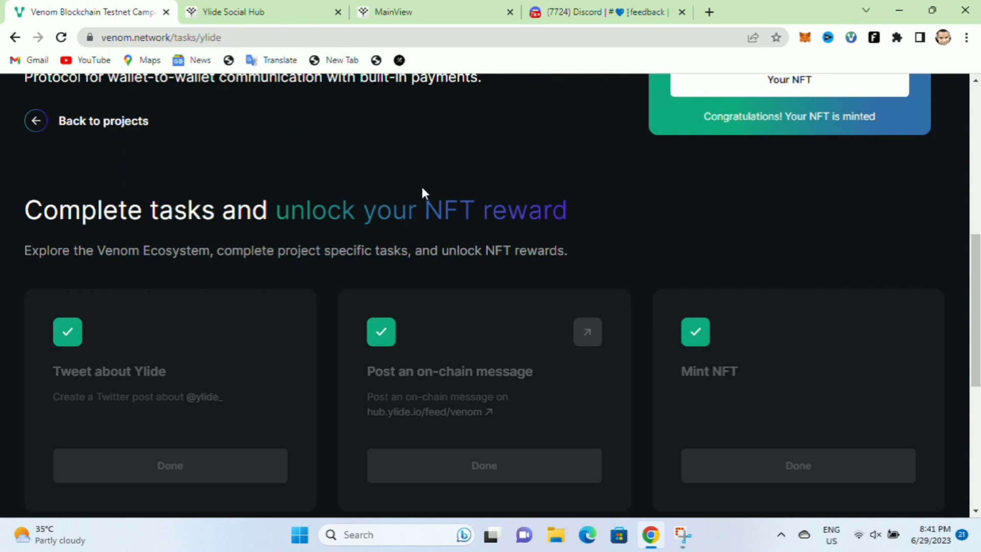
scroll(822, 289, "up", 1)
scroll(824, 292, "up", 4)
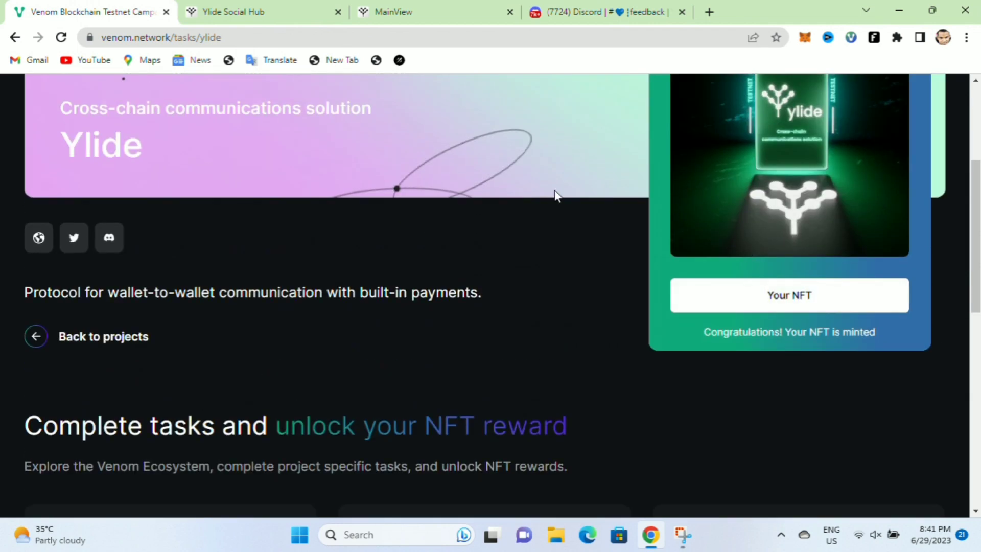